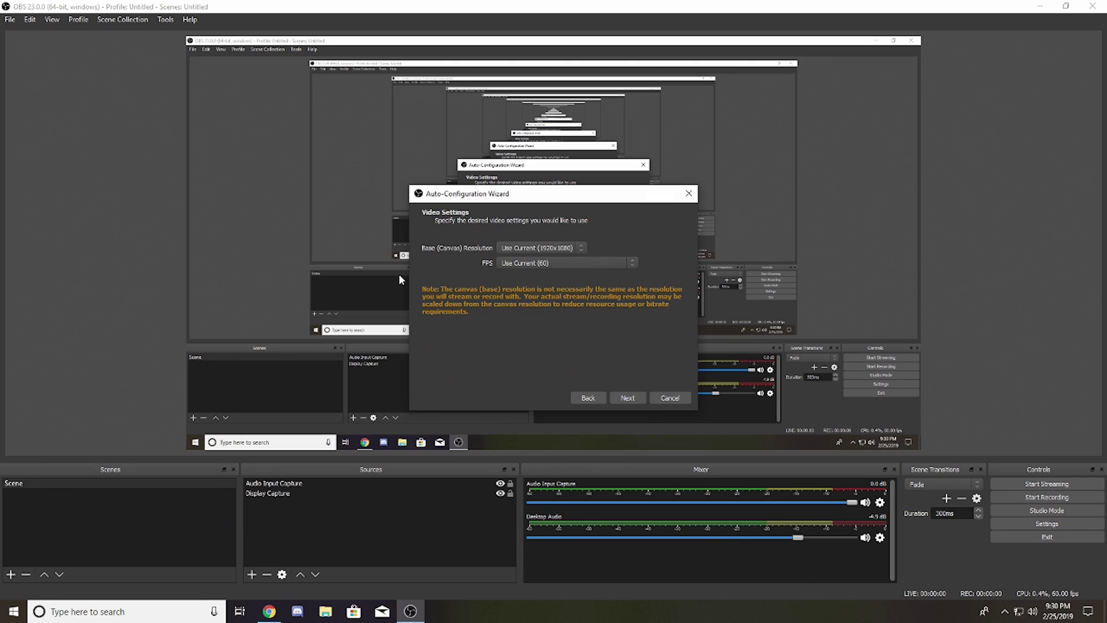
Connect the Twitch account, run the wizard's bandwidth test, and dock Chat on the right
left_click(628, 398)
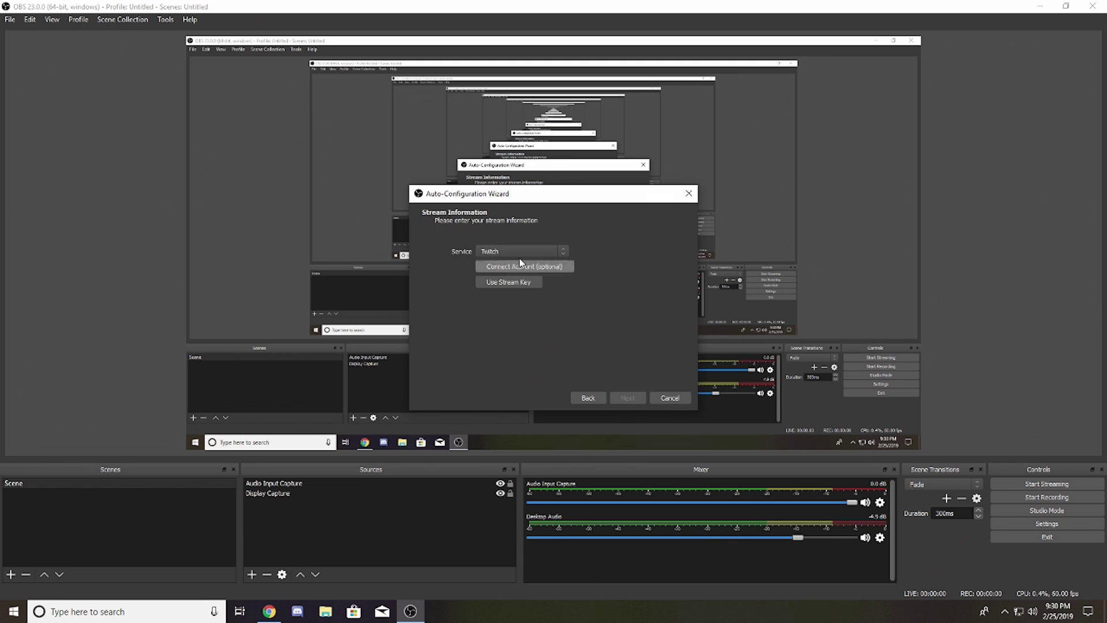
left_click(552, 268)
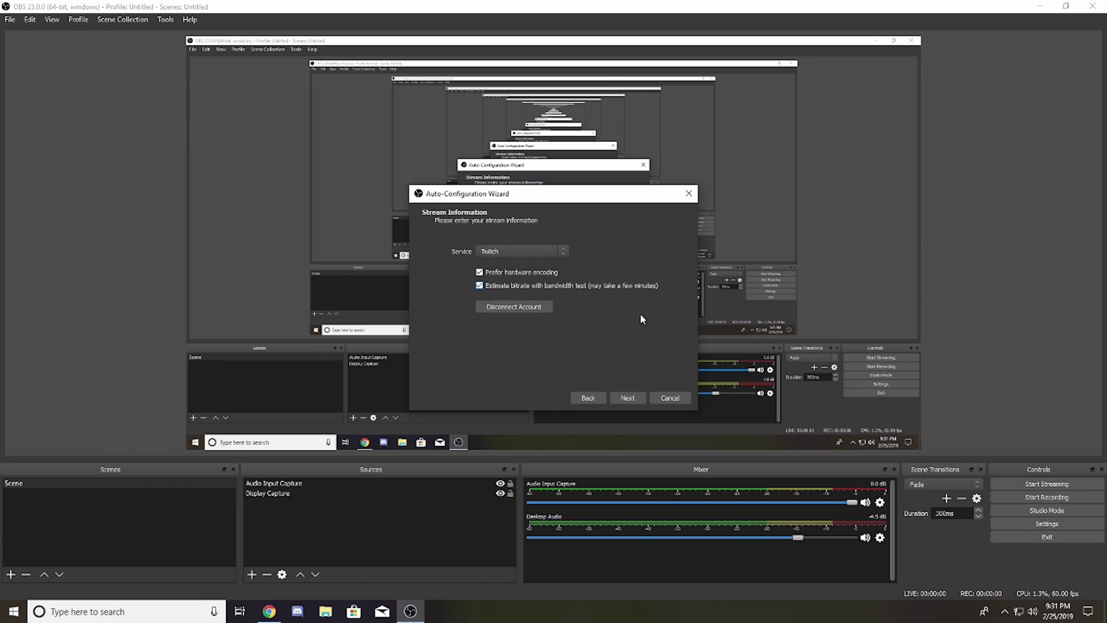
left_click(630, 397)
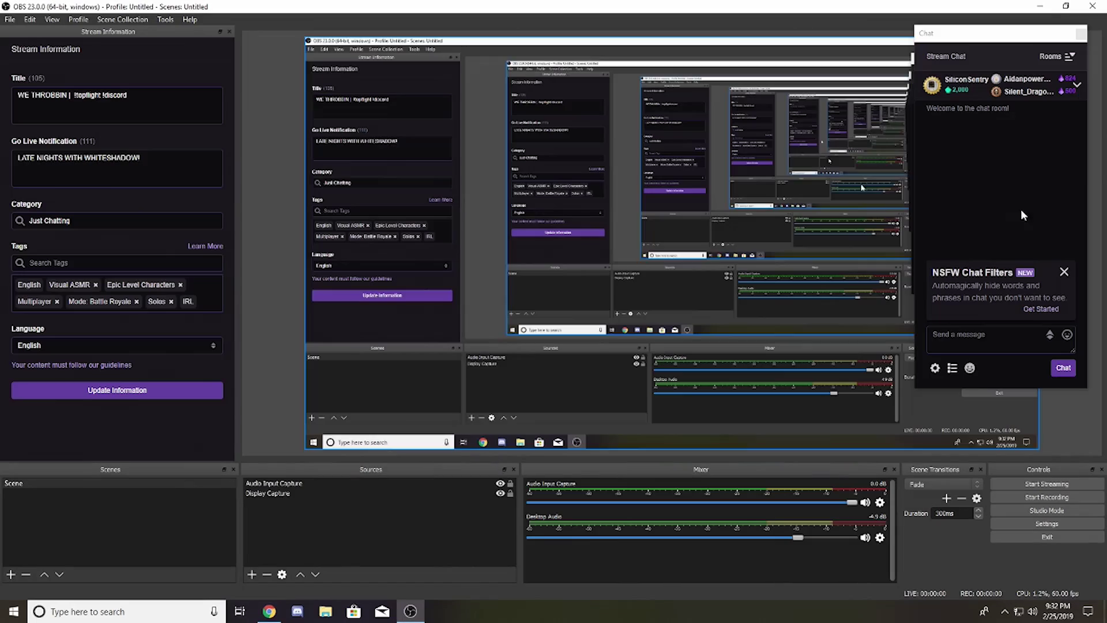
left_click_drag(1000, 32, 1103, 101)
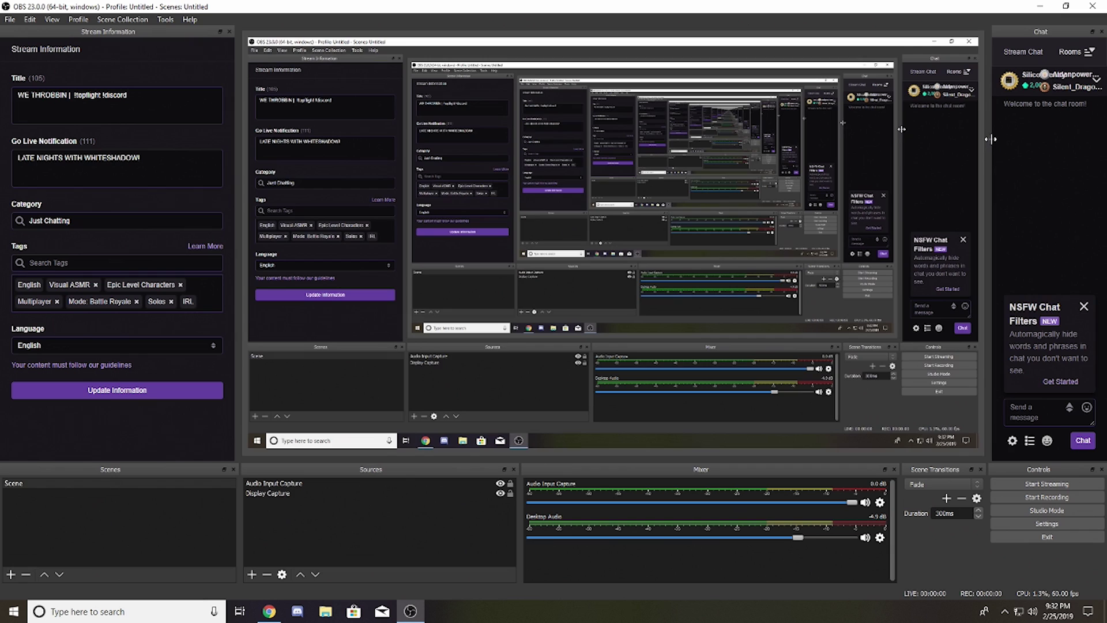
Narrow the Stream Information and Chat docks to widen the preview, dismissing the NSFW Chat Filters popup
left_click_drag(991, 141, 881, 146)
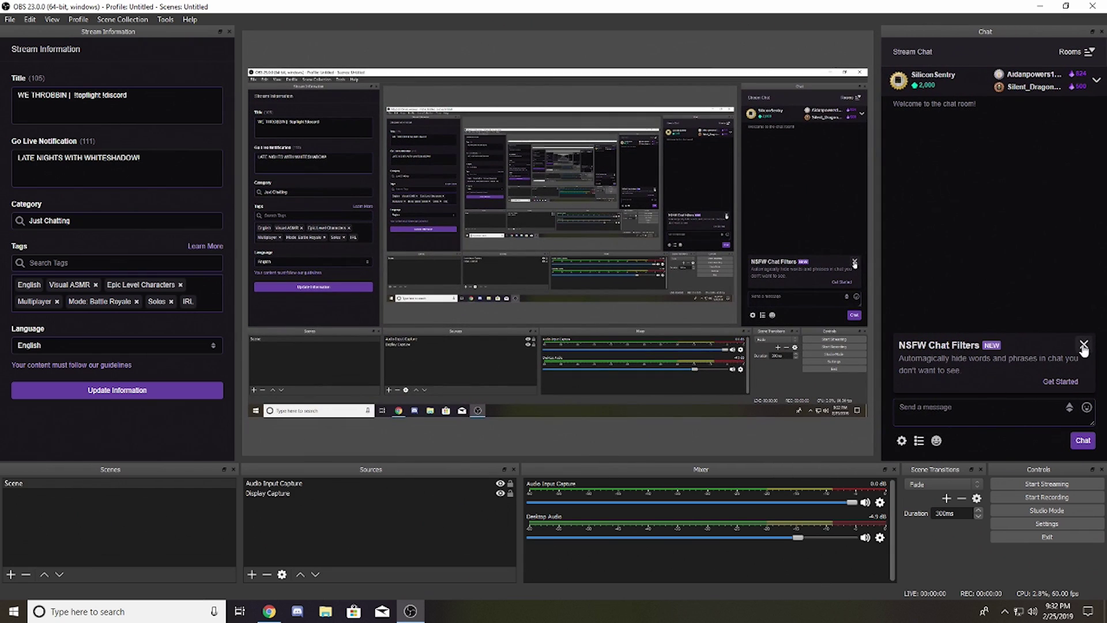
left_click(1083, 345)
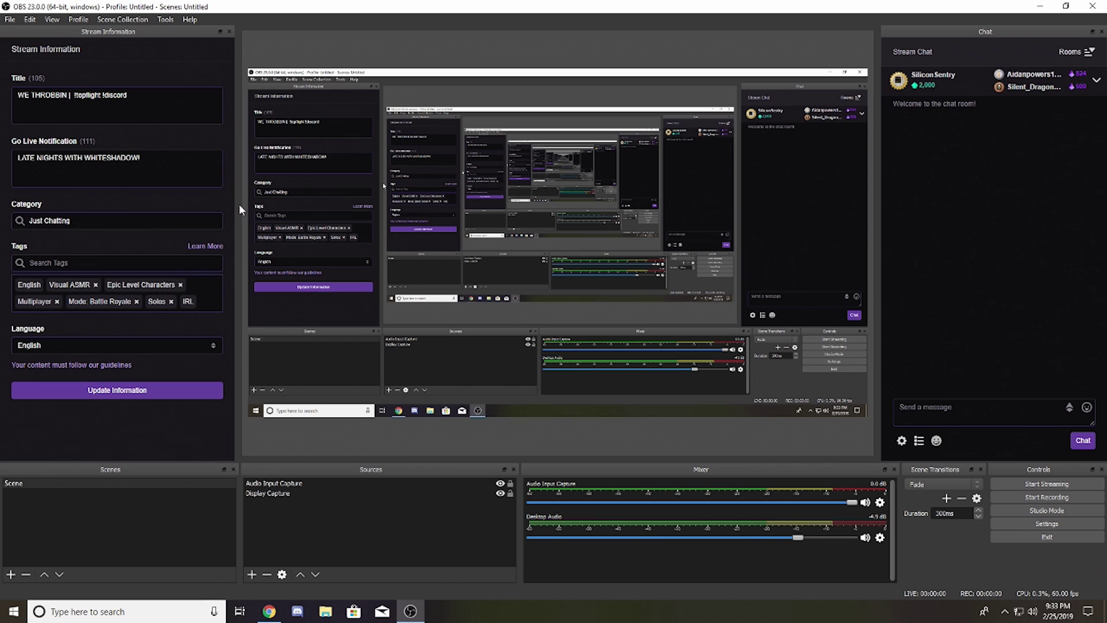
left_click_drag(236, 204, 207, 205)
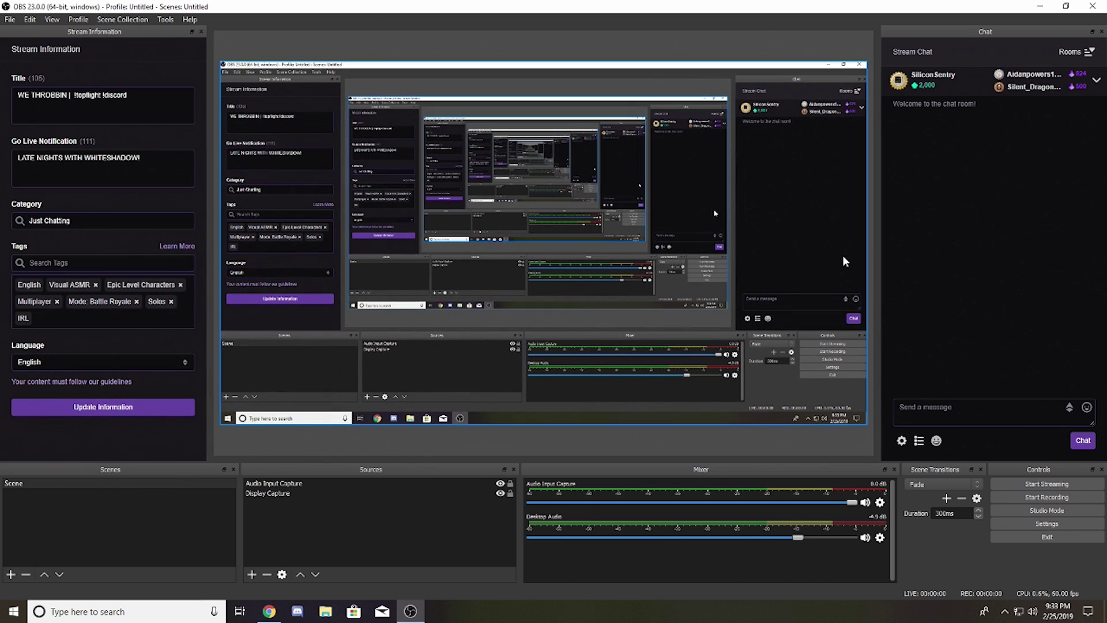
left_click_drag(881, 231, 897, 234)
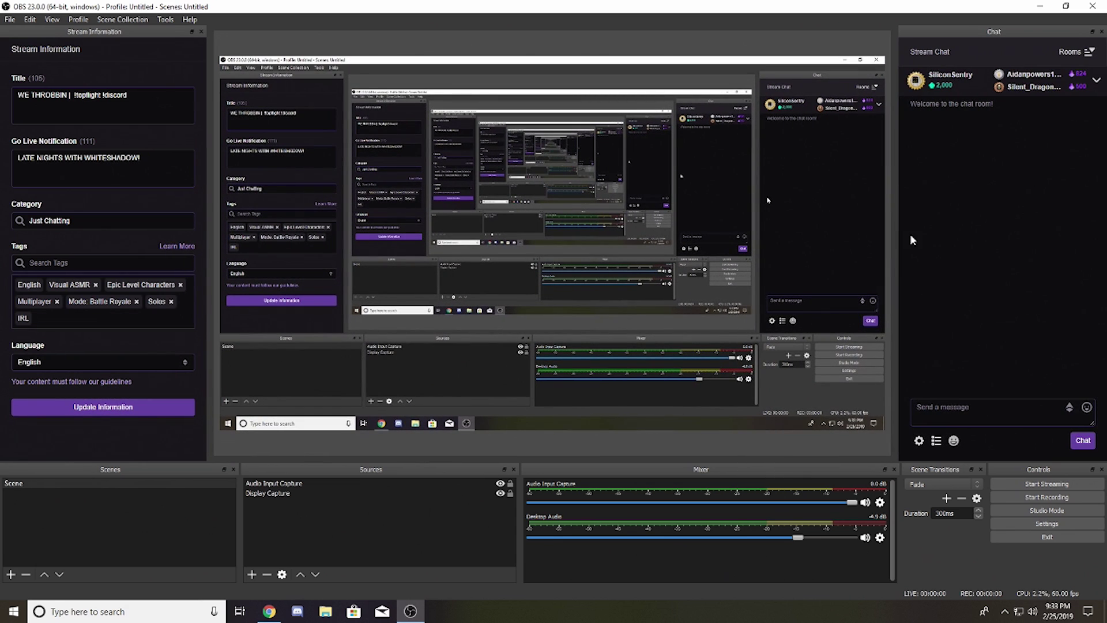
In the Output settings, switch the output mode to Advanced
left_click(1049, 525)
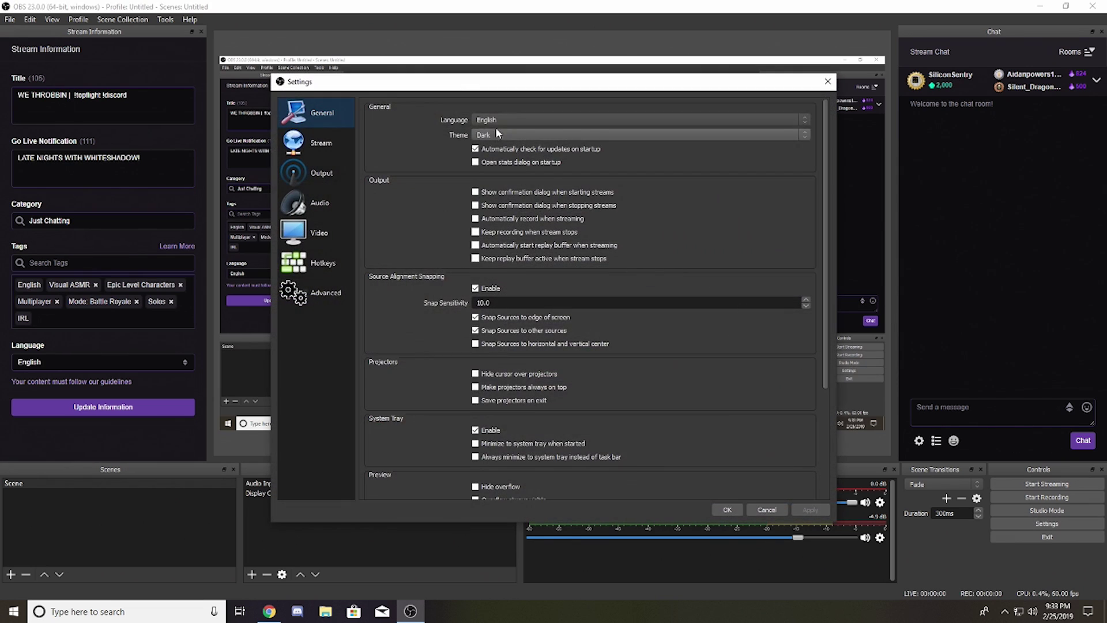
left_click(329, 169)
left_click(525, 165)
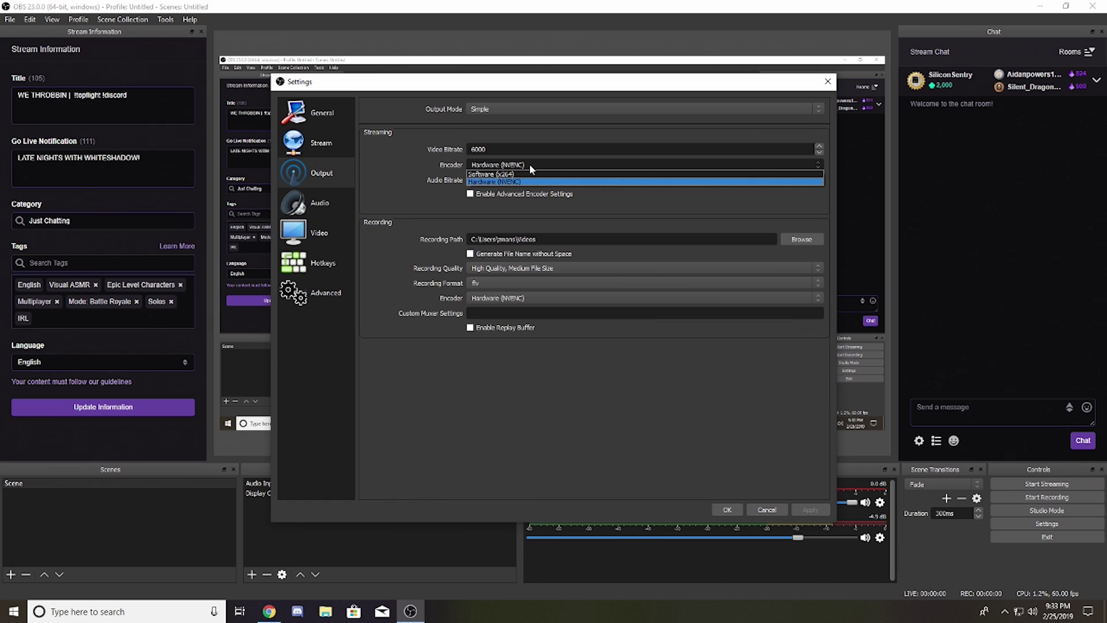
left_click(516, 174)
left_click(528, 108)
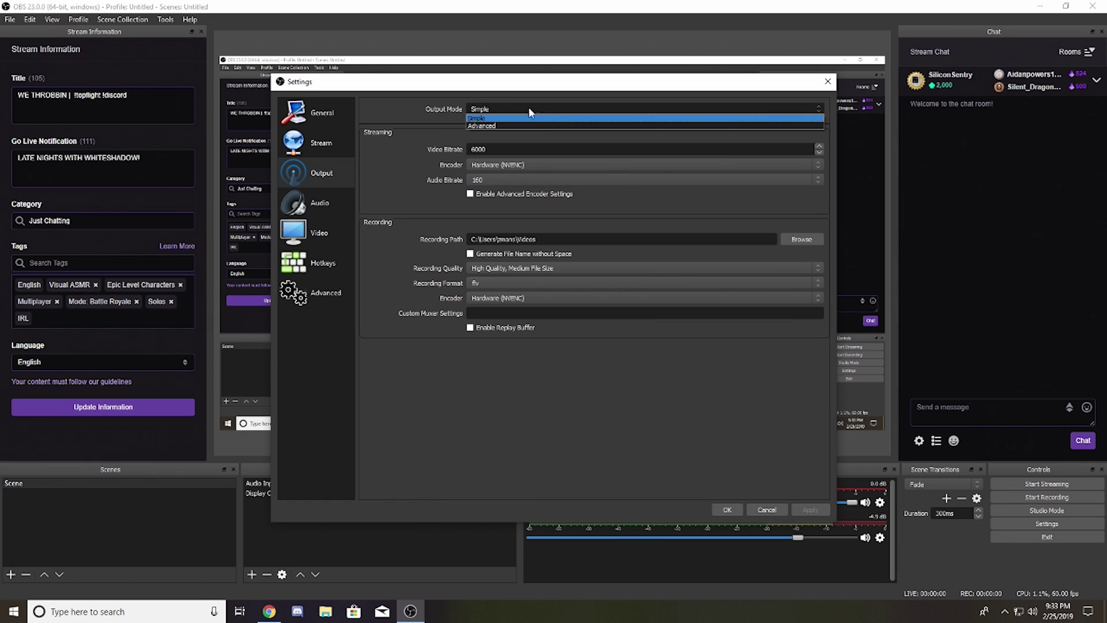
left_click(521, 119)
left_click(511, 167)
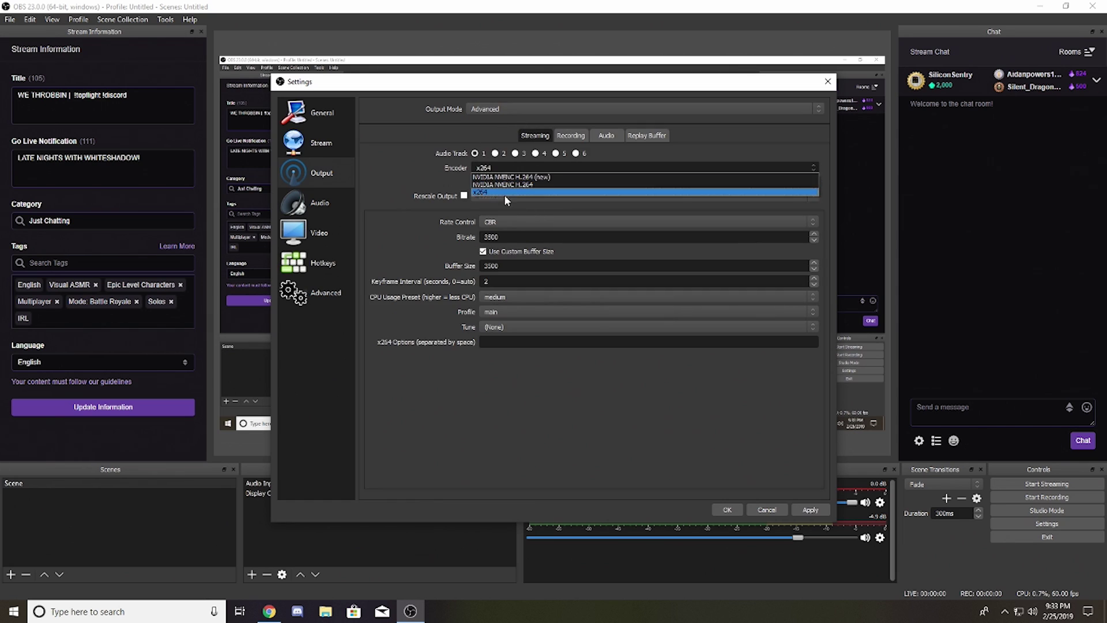
left_click(547, 177)
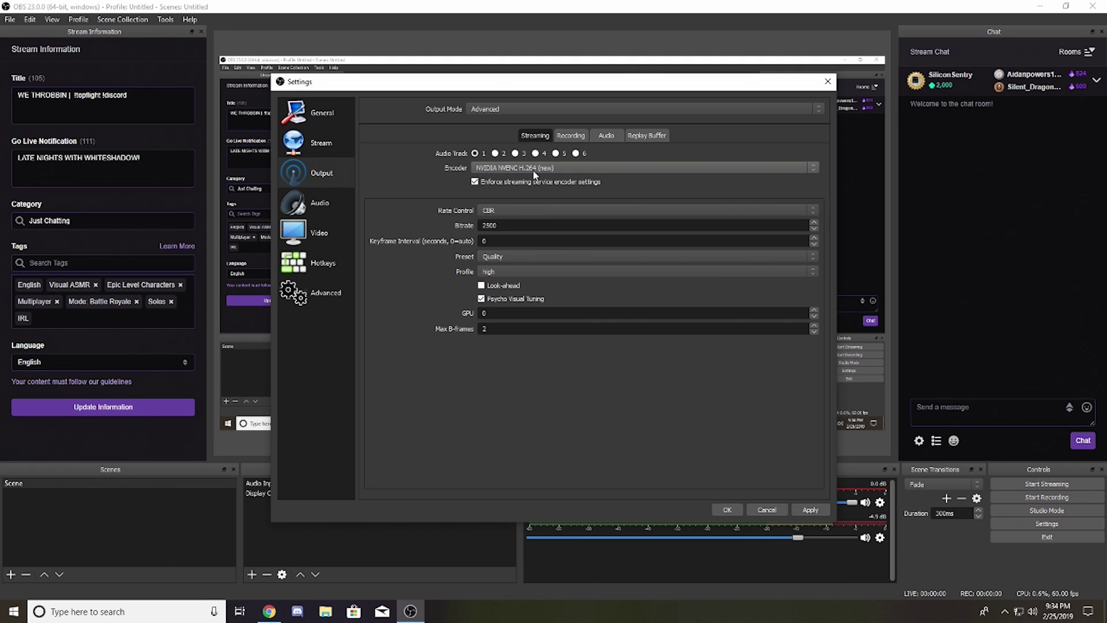
Set the streaming encoder to x264 with bitrate and buffer size 4500, and apply
left_click(490, 168)
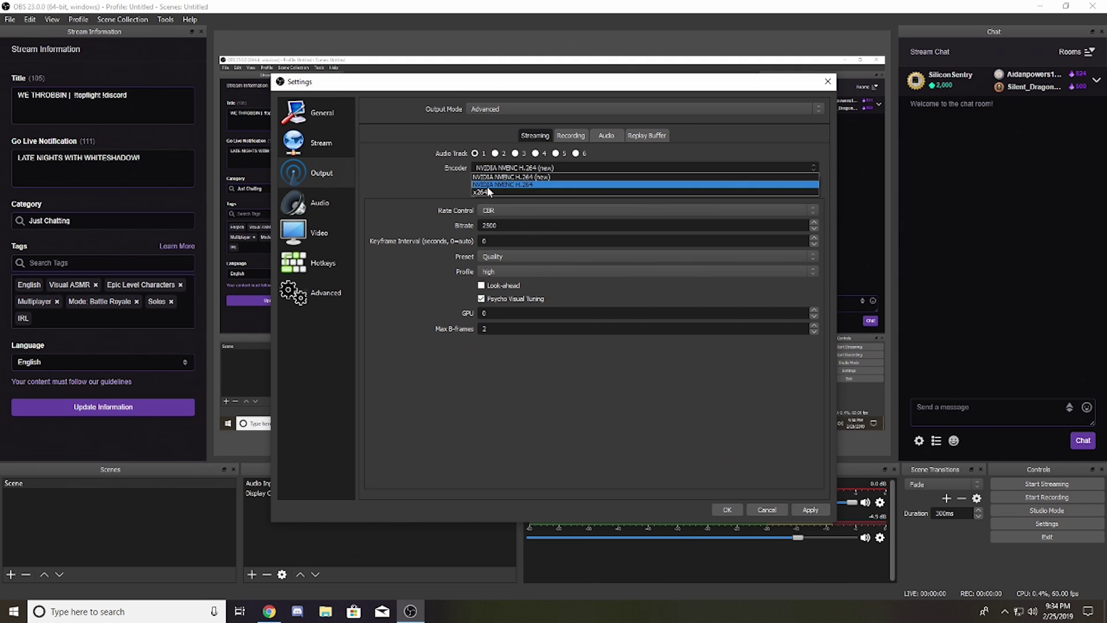
left_click(489, 192)
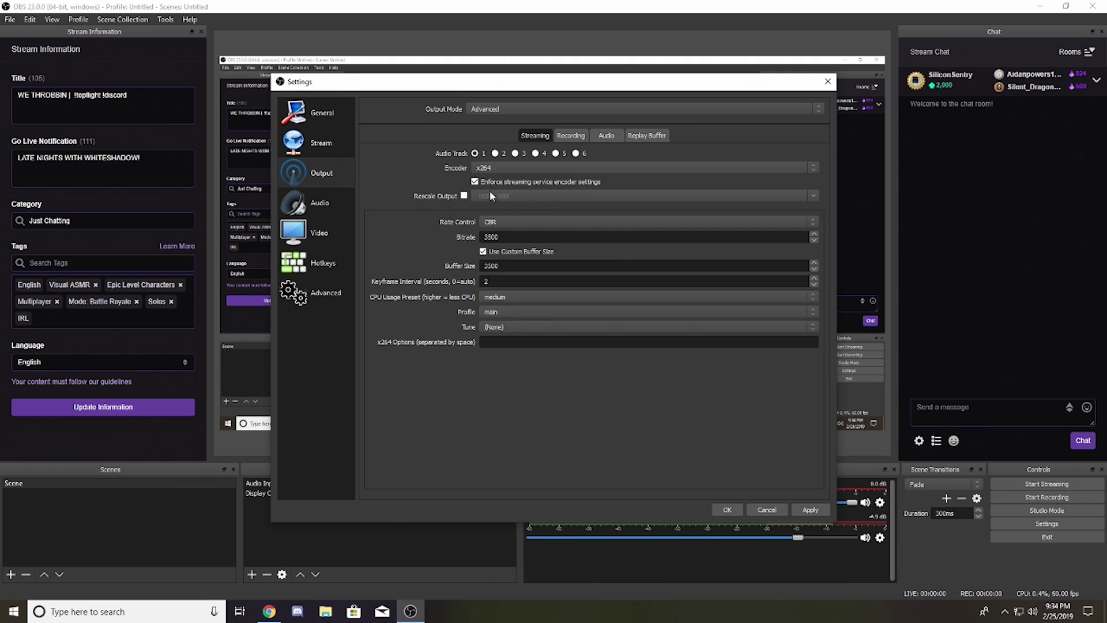
double_click(519, 237)
type("4500")
double_click(519, 267)
type("4500")
left_click(809, 507)
left_click(554, 168)
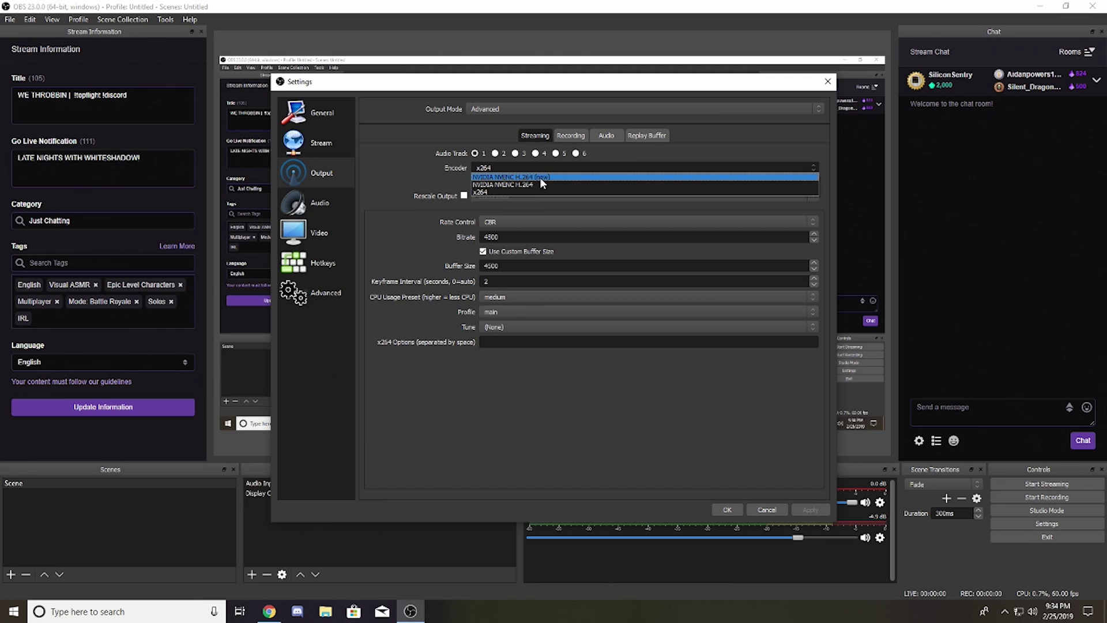
left_click(396, 174)
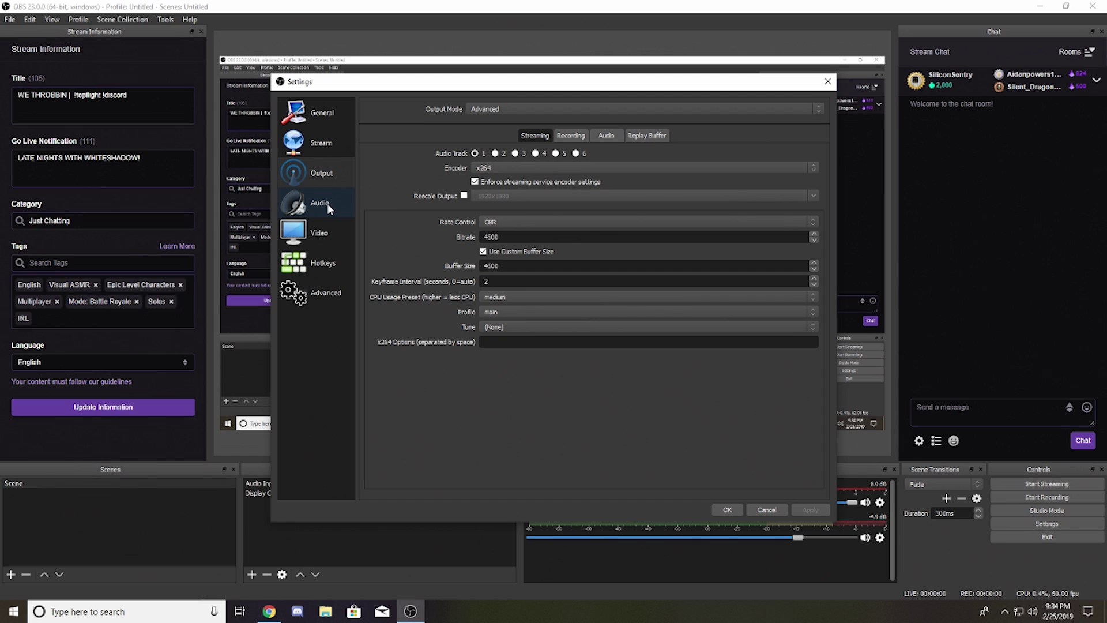
Close Settings and add the Stats dock from View > Docks
key("Escape")
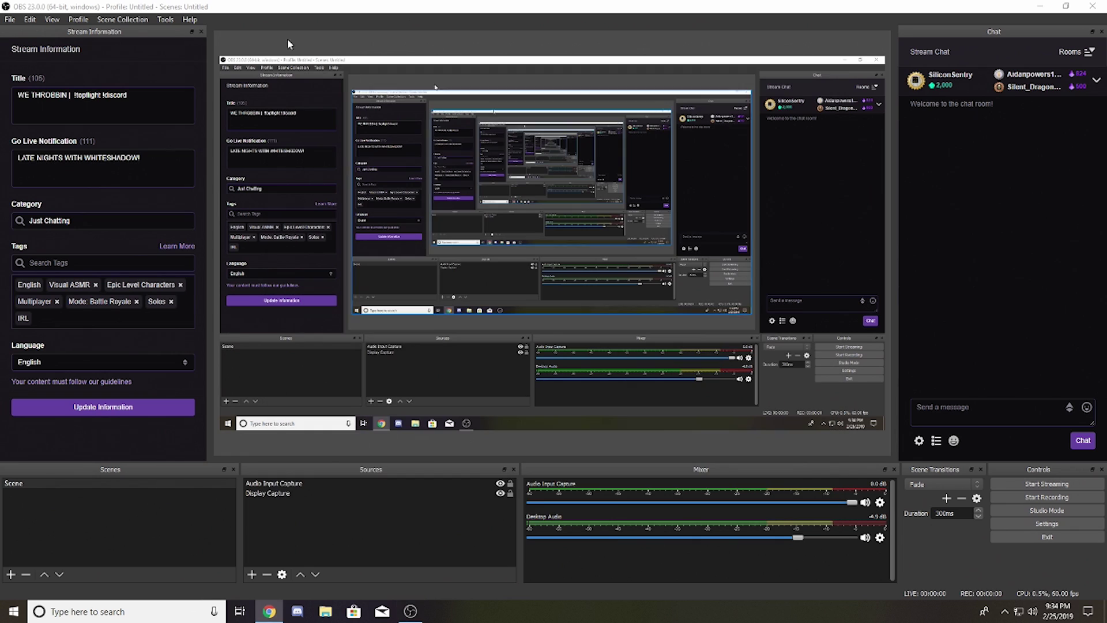
left_click(52, 20)
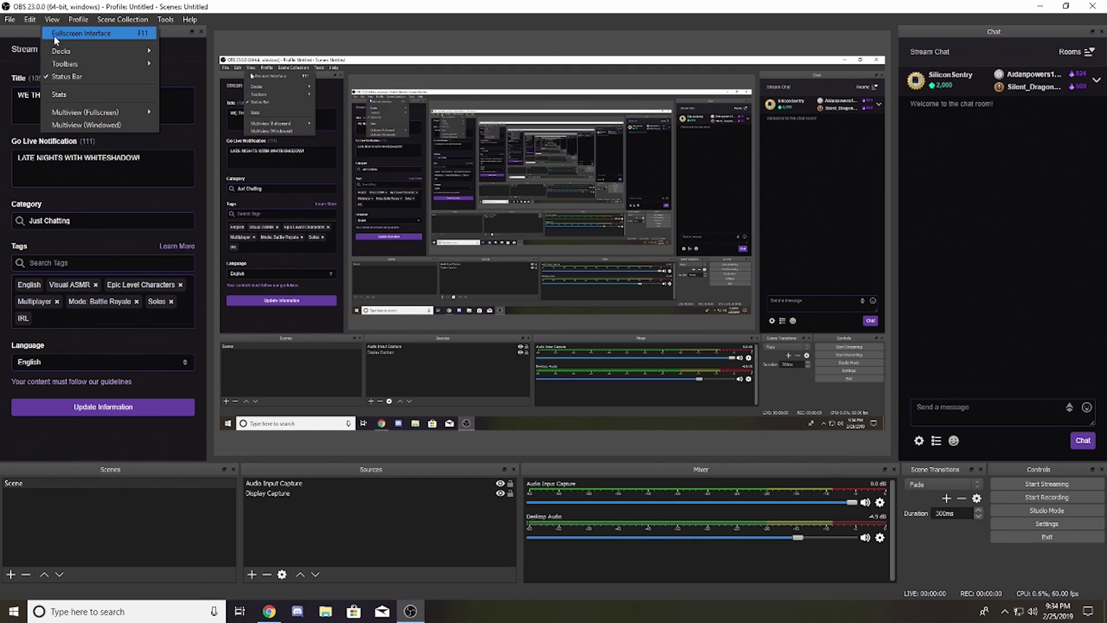
mouse_move(66, 56)
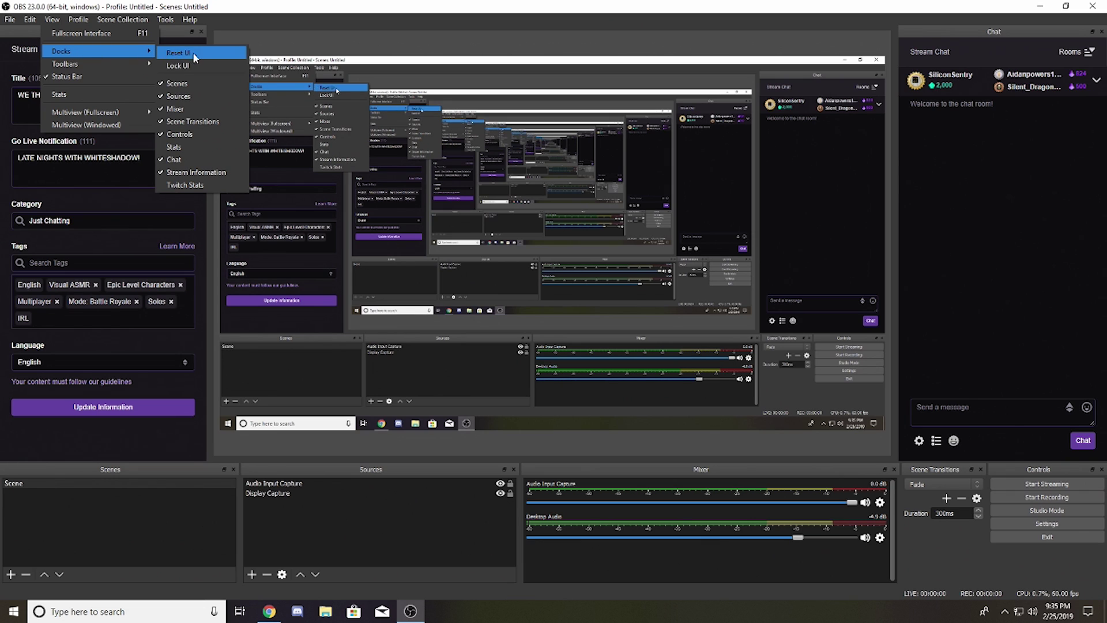
left_click(195, 147)
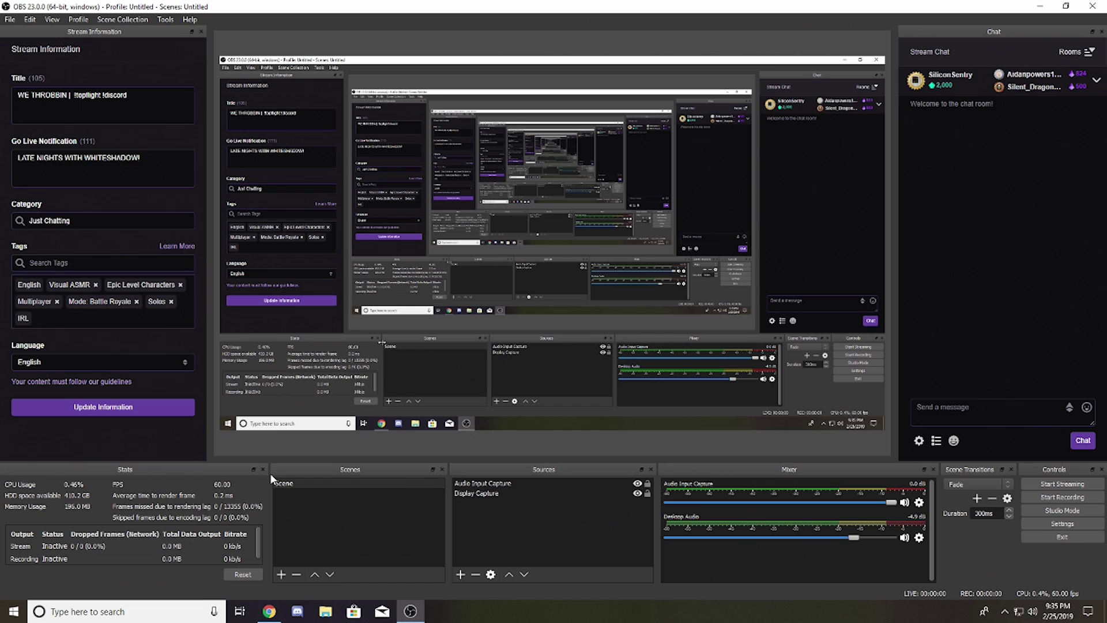
Narrow the Stats dock so the Scenes dock gets wider
mouse_move(268, 474)
left_mouse_down()
mouse_move(237, 481)
mouse_move(257, 483)
left_mouse_up()
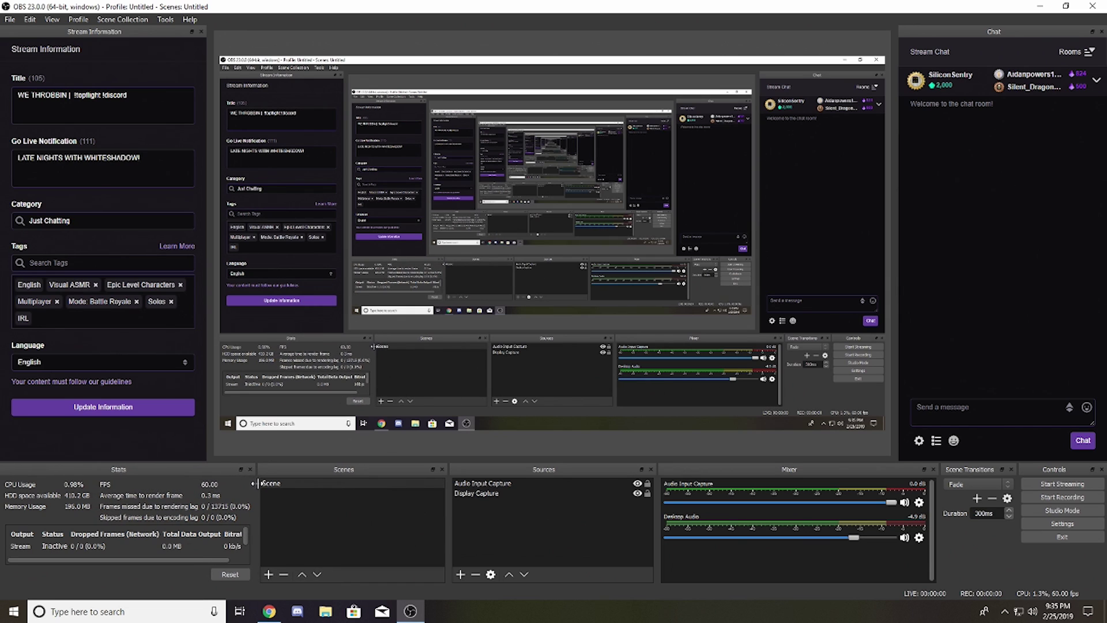
scroll(244, 548, "down", 1)
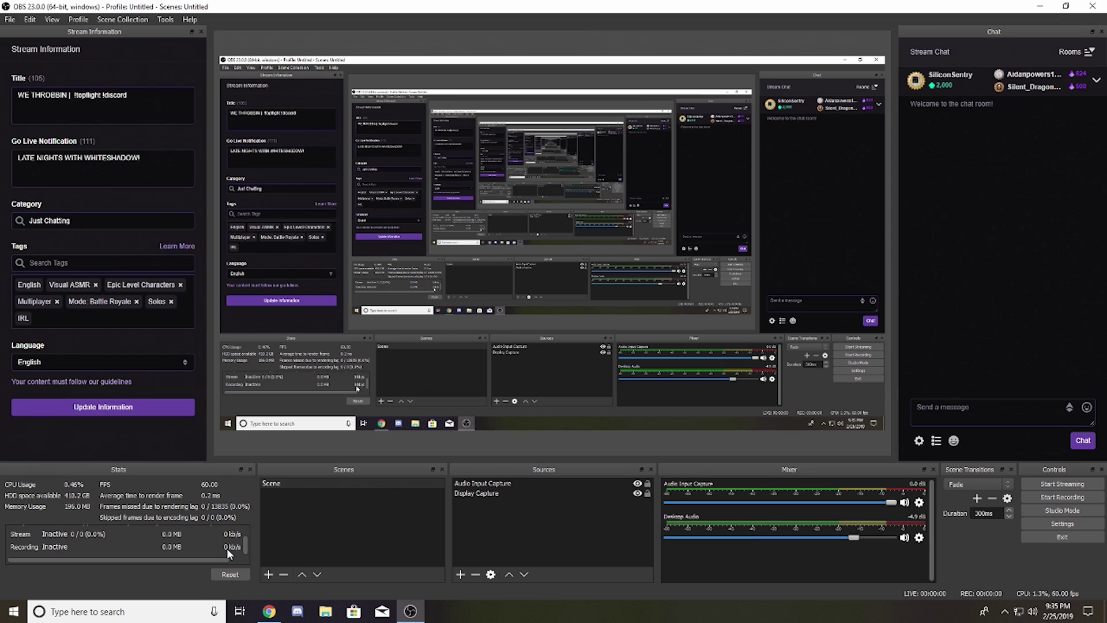
scroll(250, 539, "up", 1)
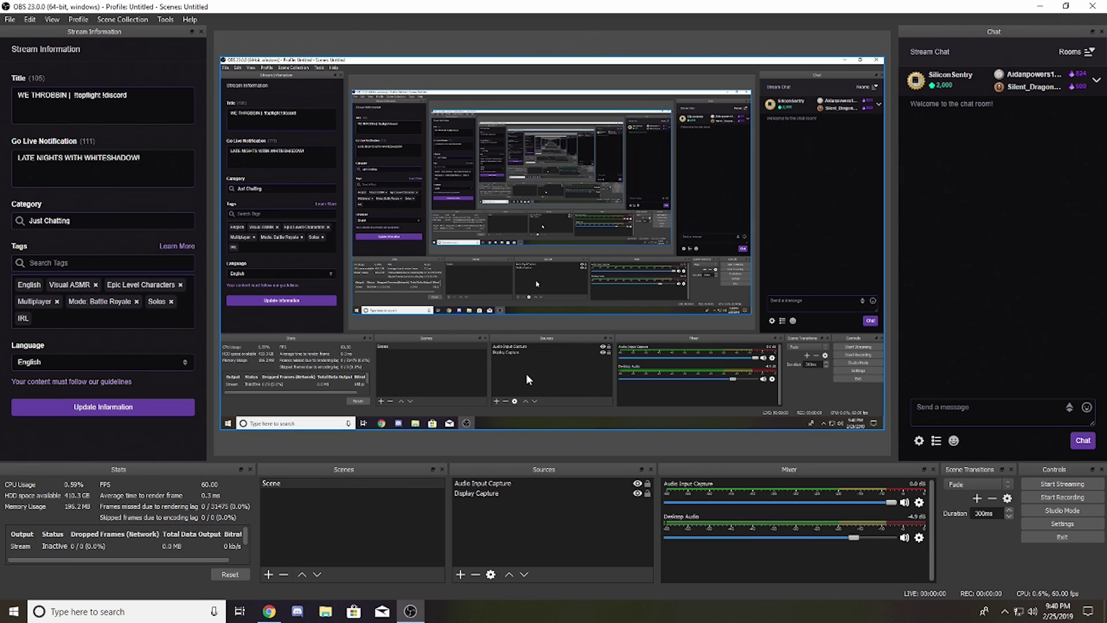
left_click(486, 494)
left_click(499, 484)
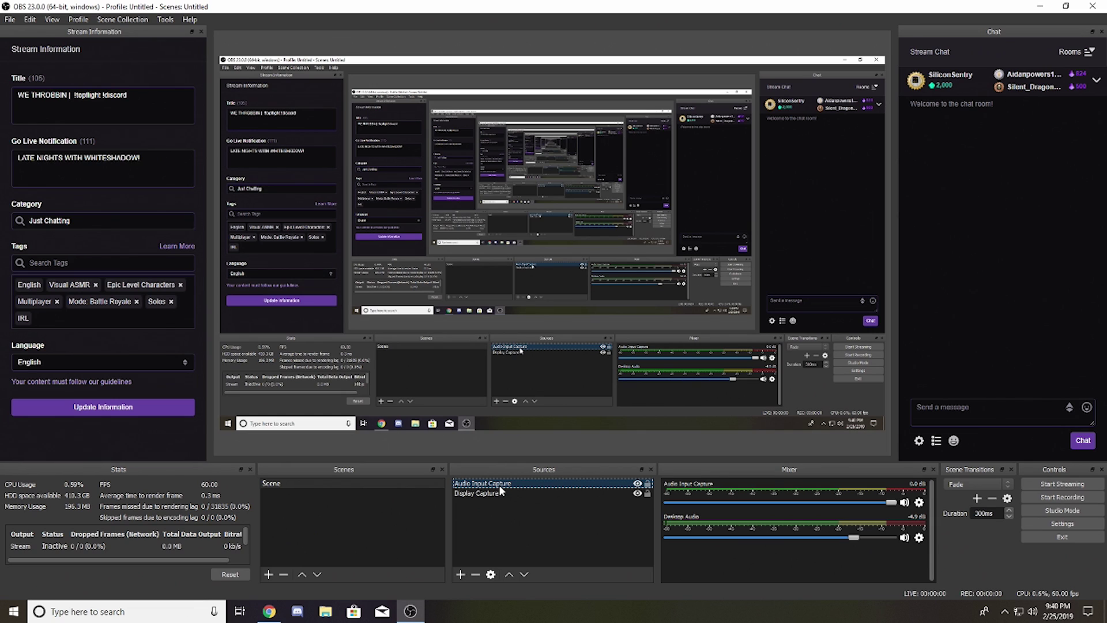
right_click(500, 485)
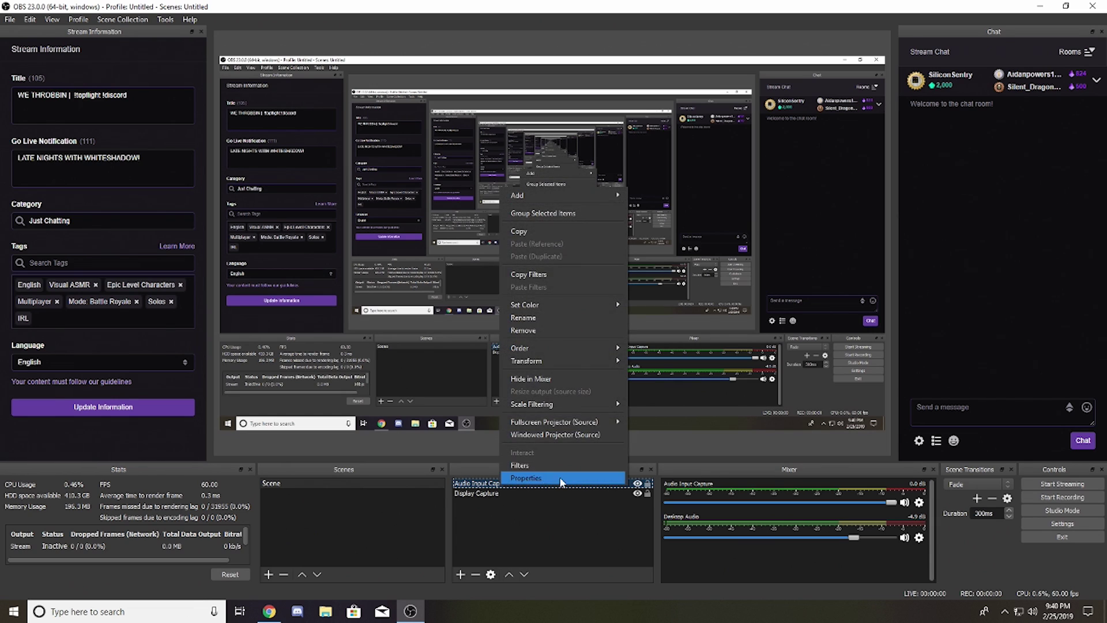
left_click(543, 462)
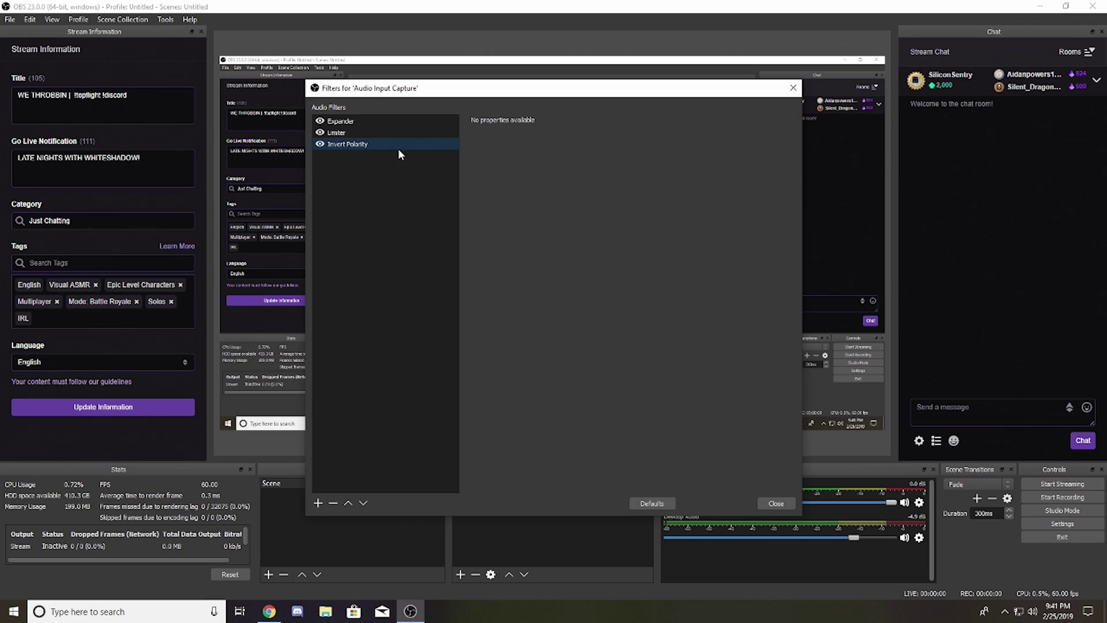
left_click(356, 120)
left_click(355, 131)
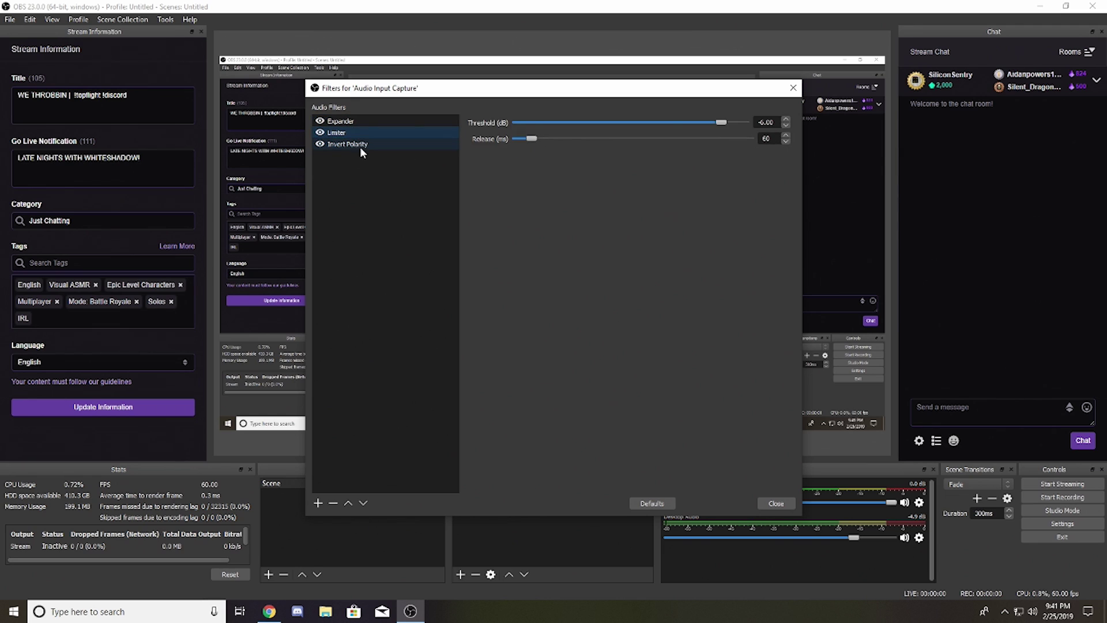
left_click(359, 144)
left_click(365, 134)
left_click(392, 119)
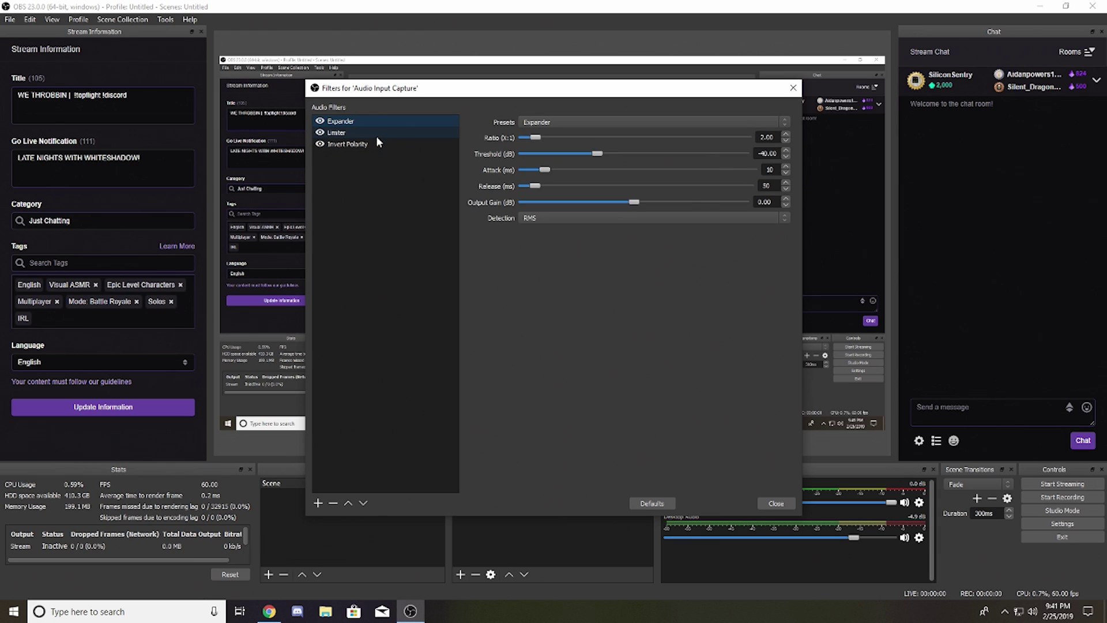
left_click(362, 144)
left_click(358, 133)
left_click(357, 122)
left_click(346, 132)
left_click(364, 144)
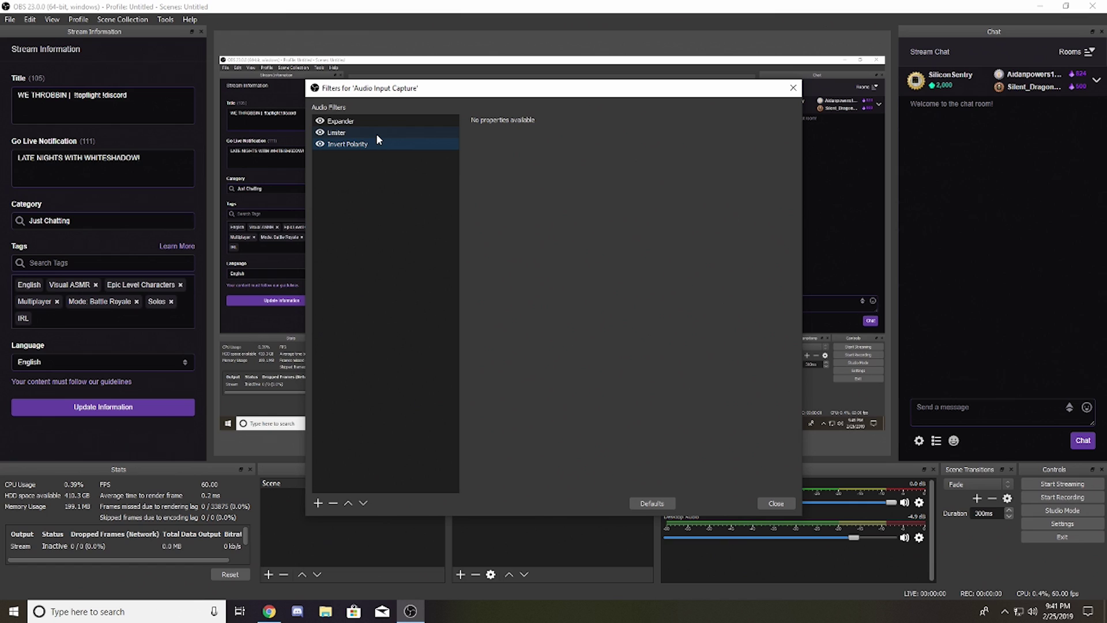
left_click(352, 118)
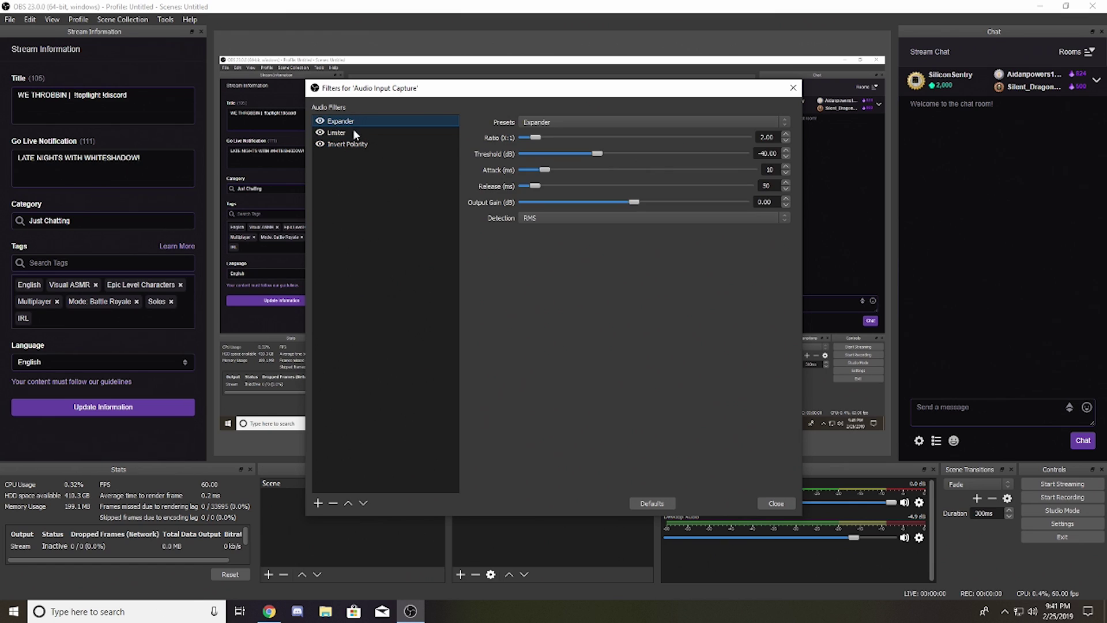
left_click(354, 133)
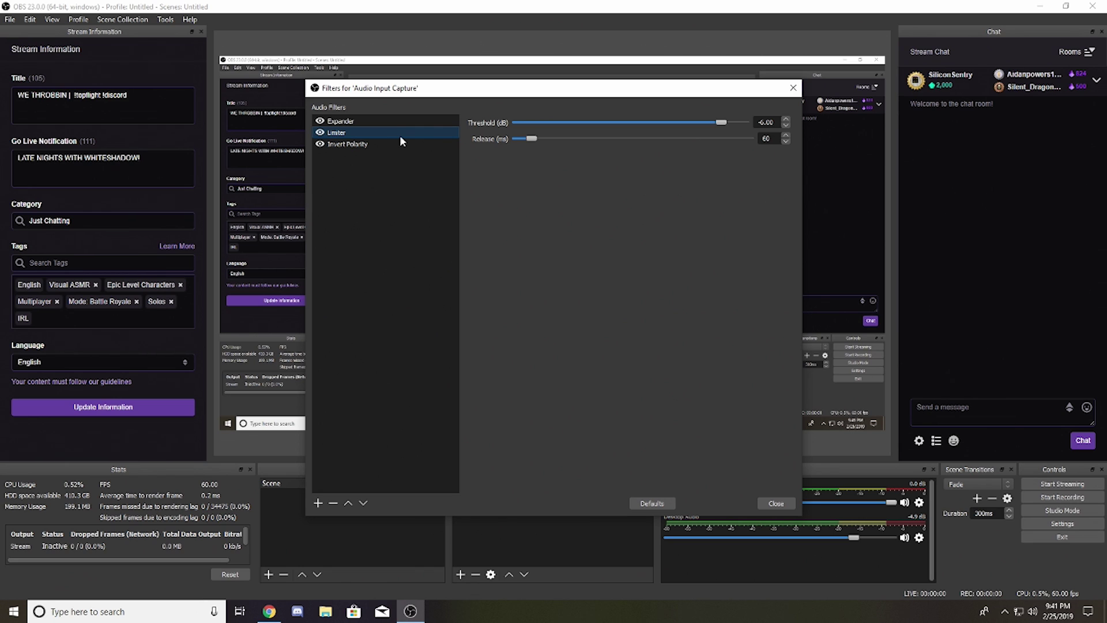
left_click(776, 503)
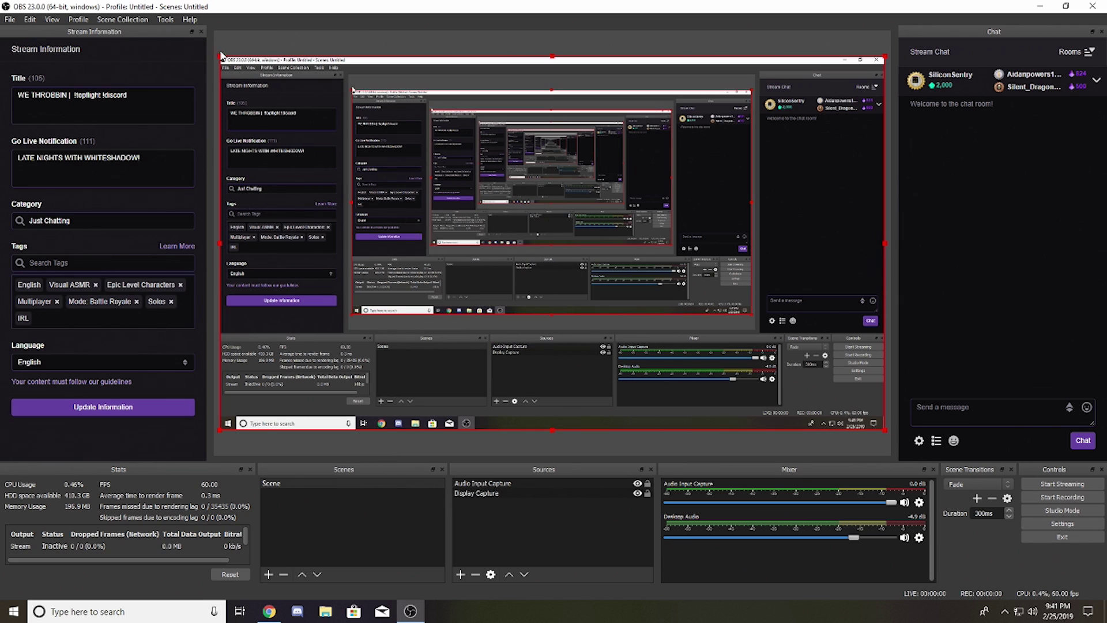
left_click_drag(220, 56, 457, 191)
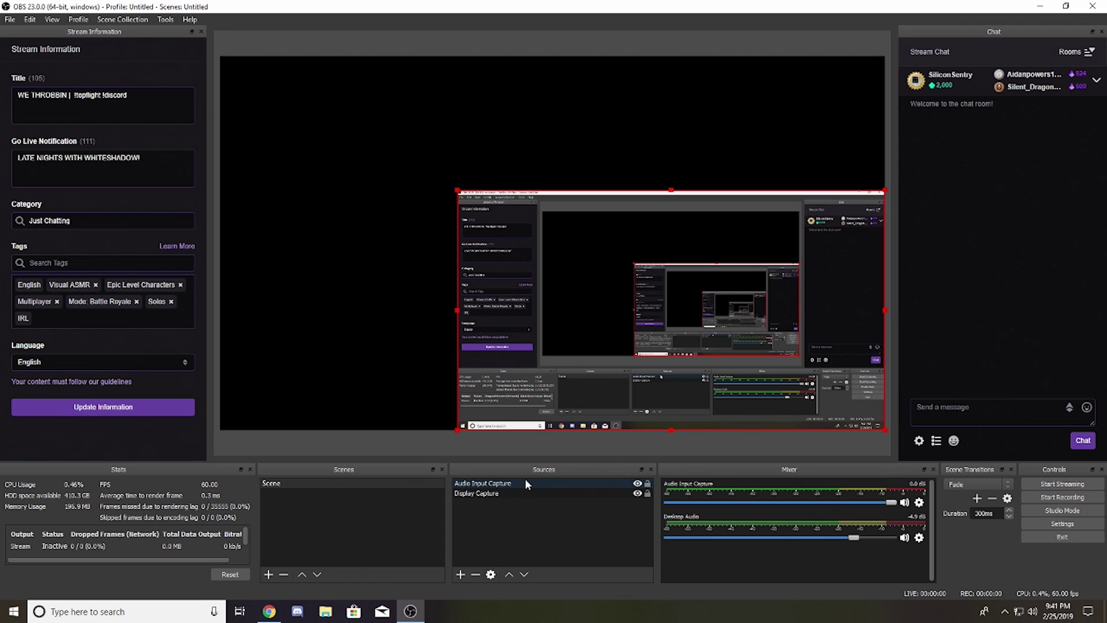
left_click(500, 495)
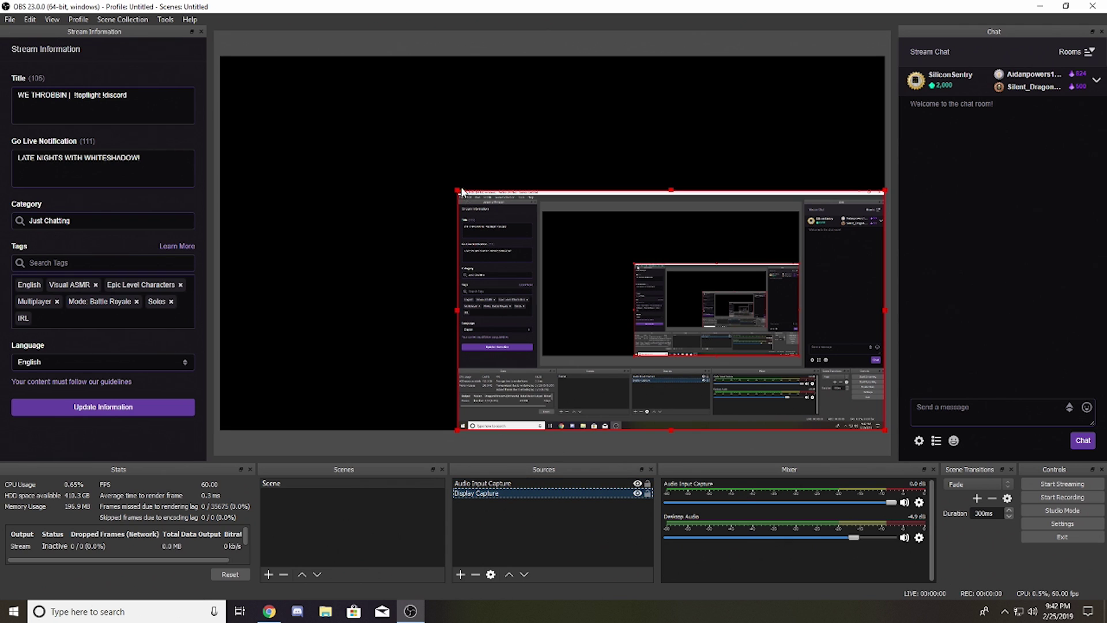
left_click_drag(461, 192, 221, 68)
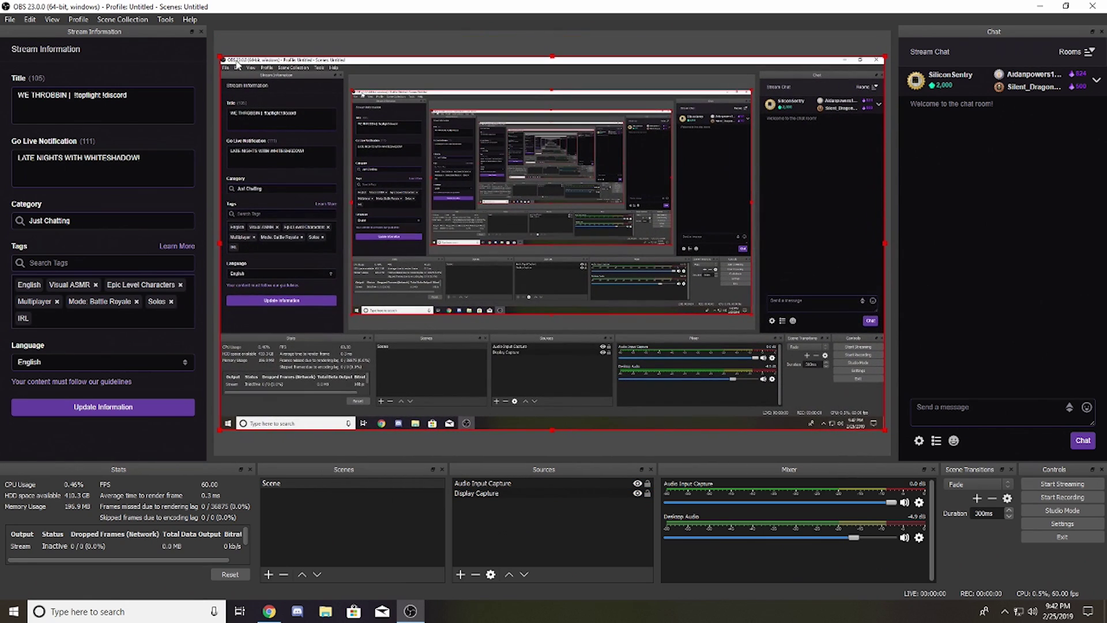
left_click(578, 30)
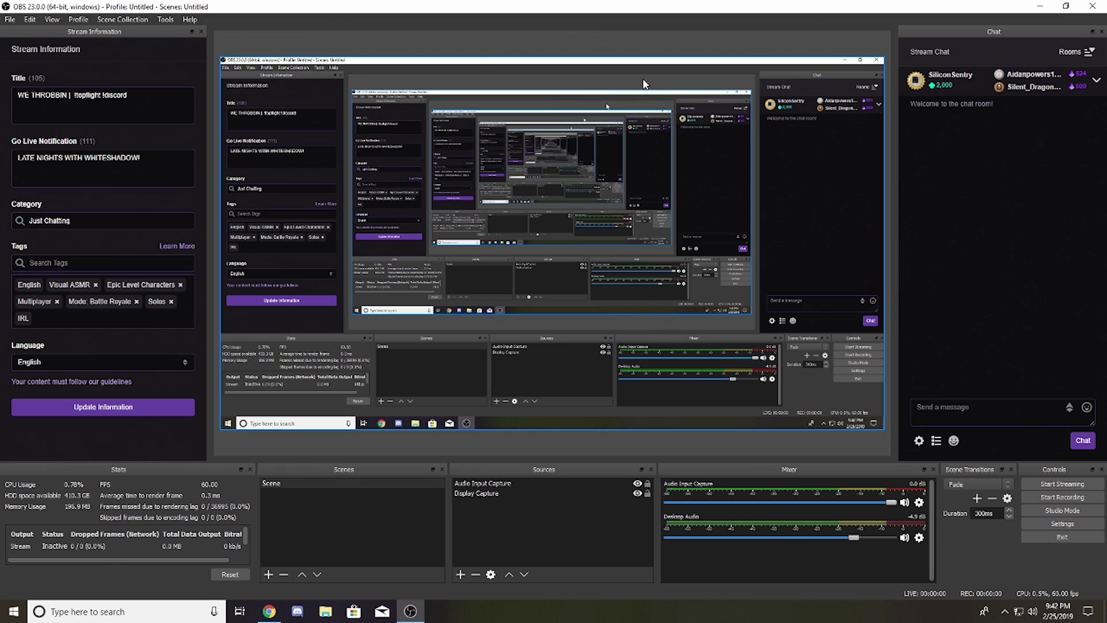